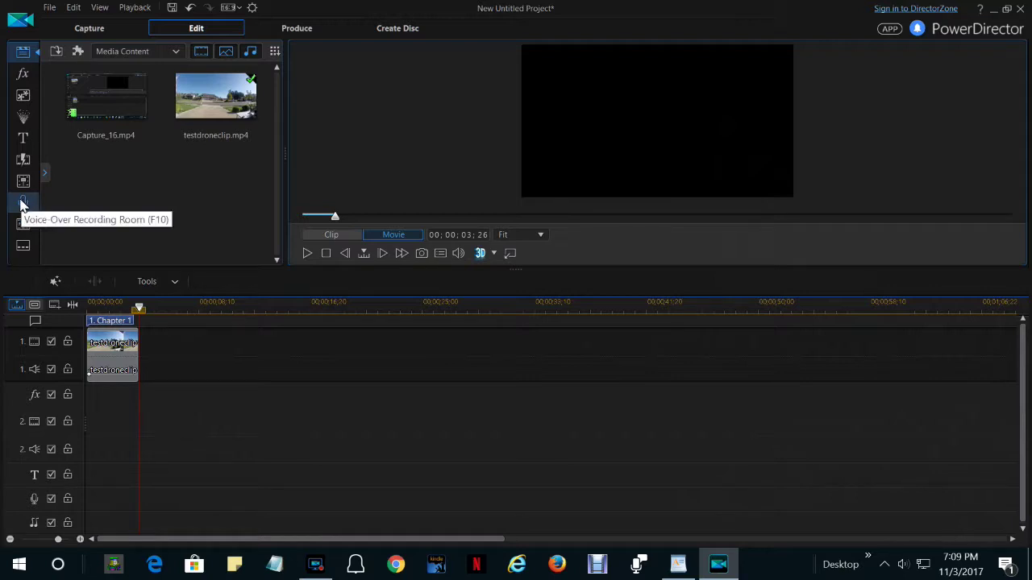
- Record a roughly five-second voice-over for the drone clip onto the voice track
left_click(21, 205)
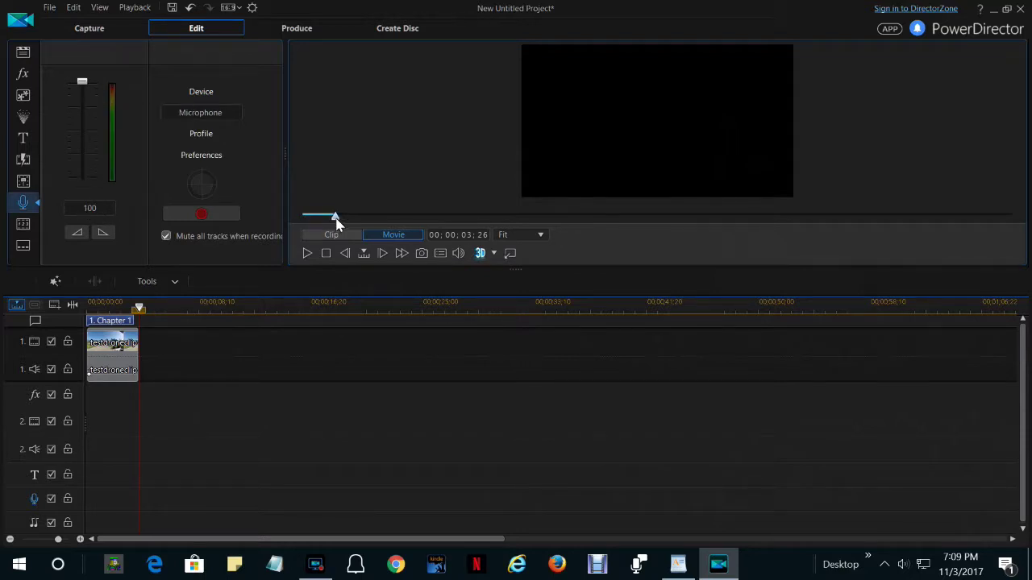
left_click_drag(334, 217, 259, 217)
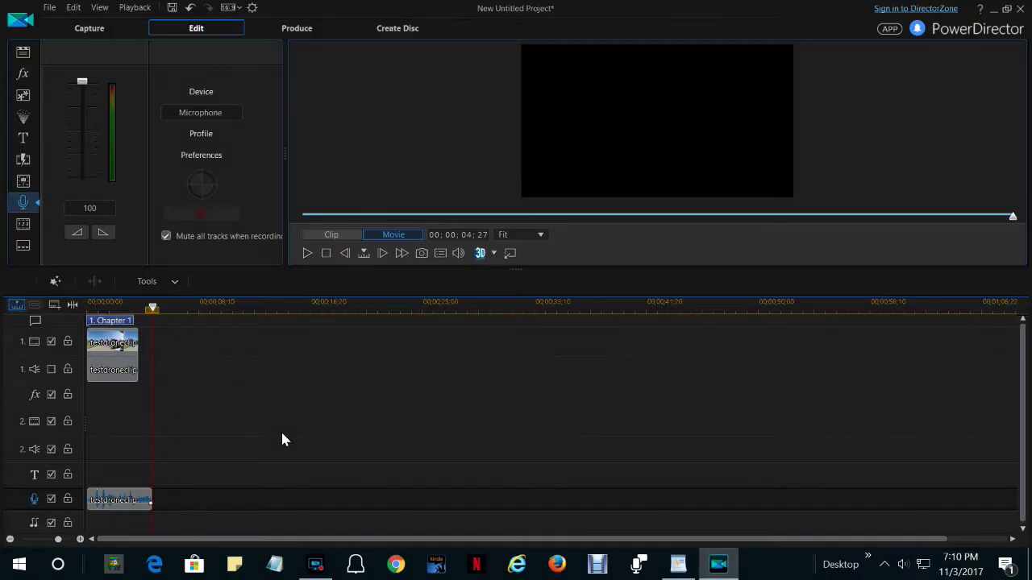
left_click(91, 504)
- Lengthen the drone video clip so it ends at 00;00;04;27
left_click(113, 342)
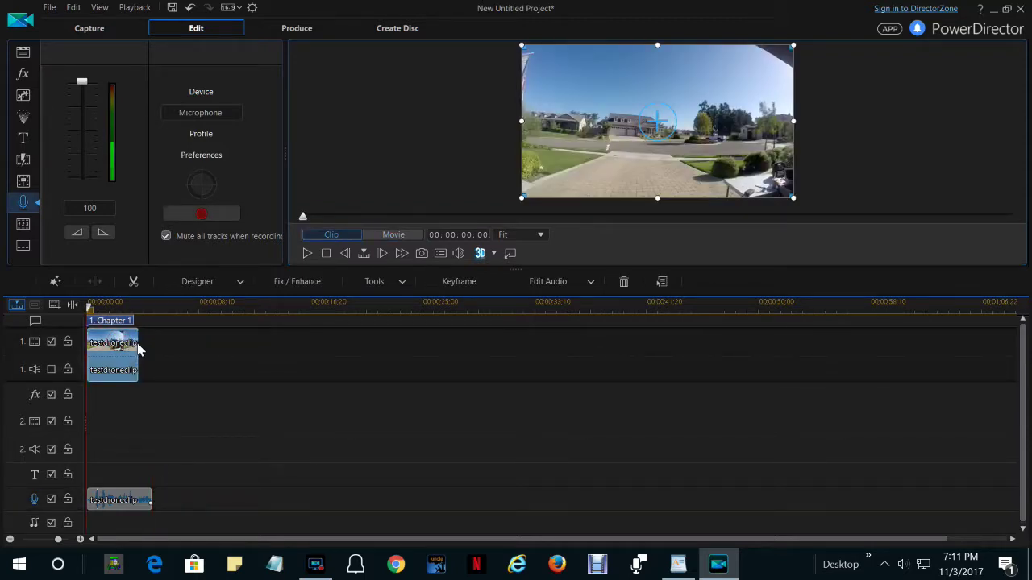
left_click(142, 348)
left_click_drag(142, 348, 154, 356)
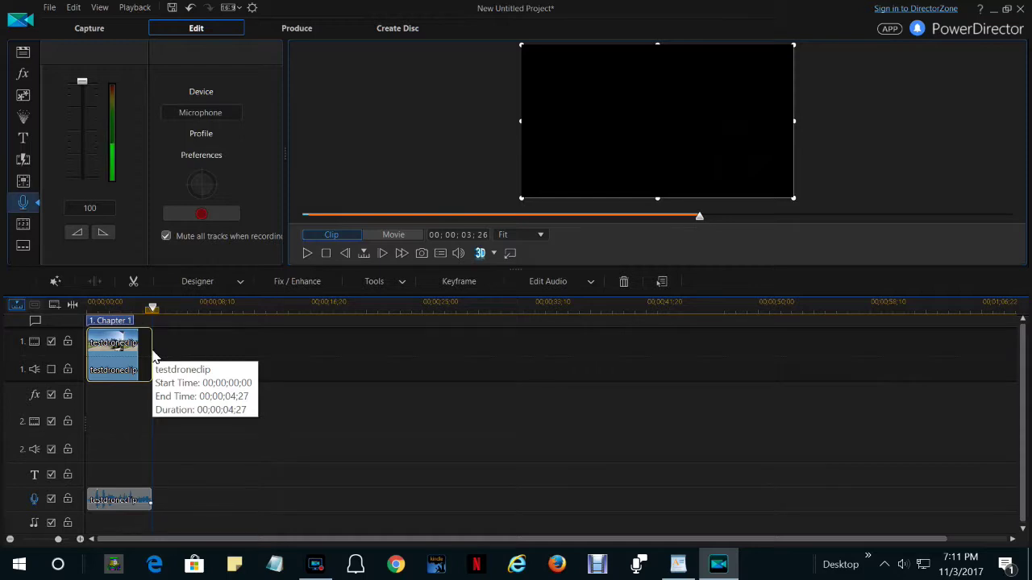
left_click_drag(154, 356, 154, 356)
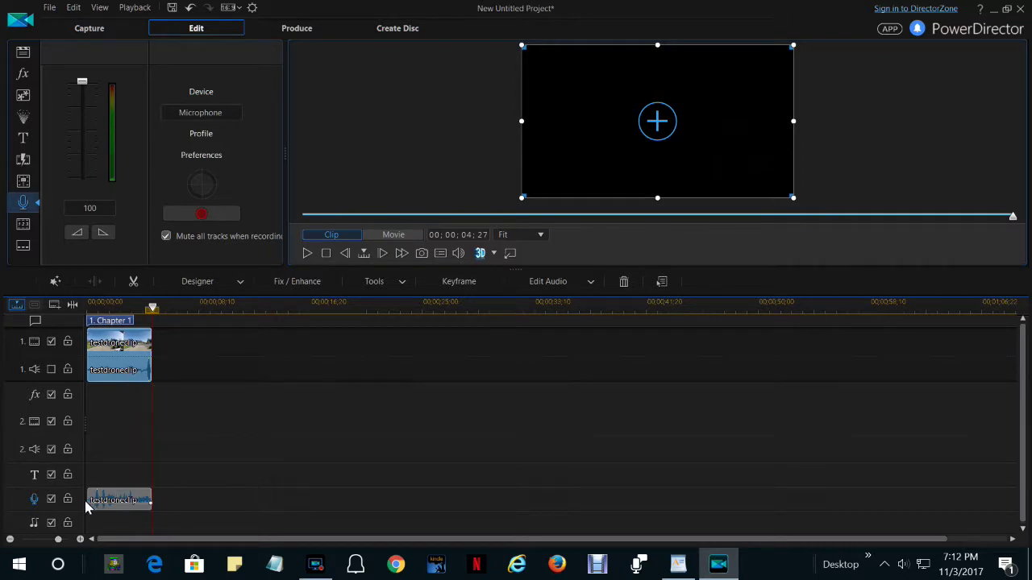
- Move the narration onto audio track 1, overwriting the drone clip's original audio
left_click(136, 507)
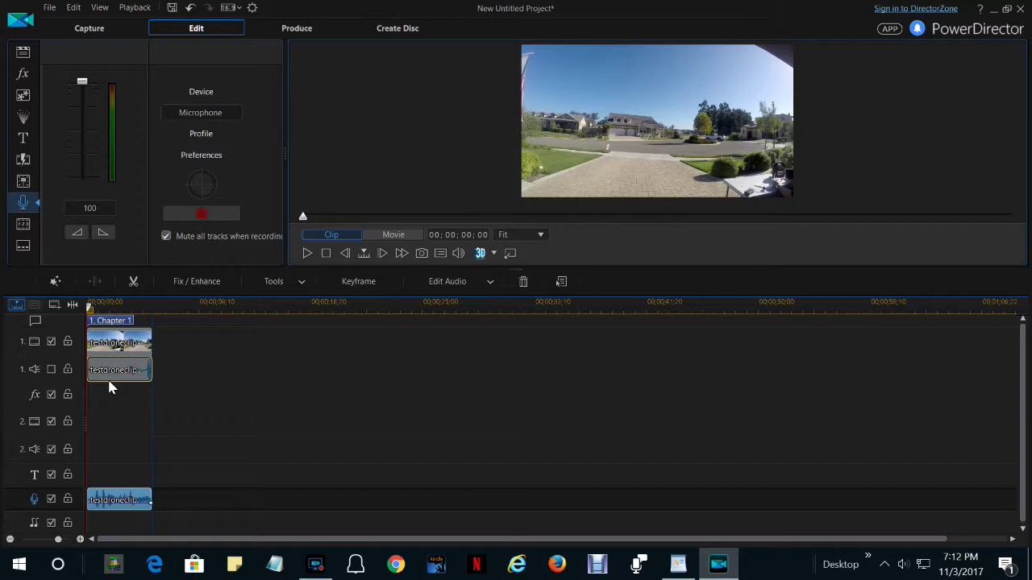
left_click_drag(111, 387, 111, 389)
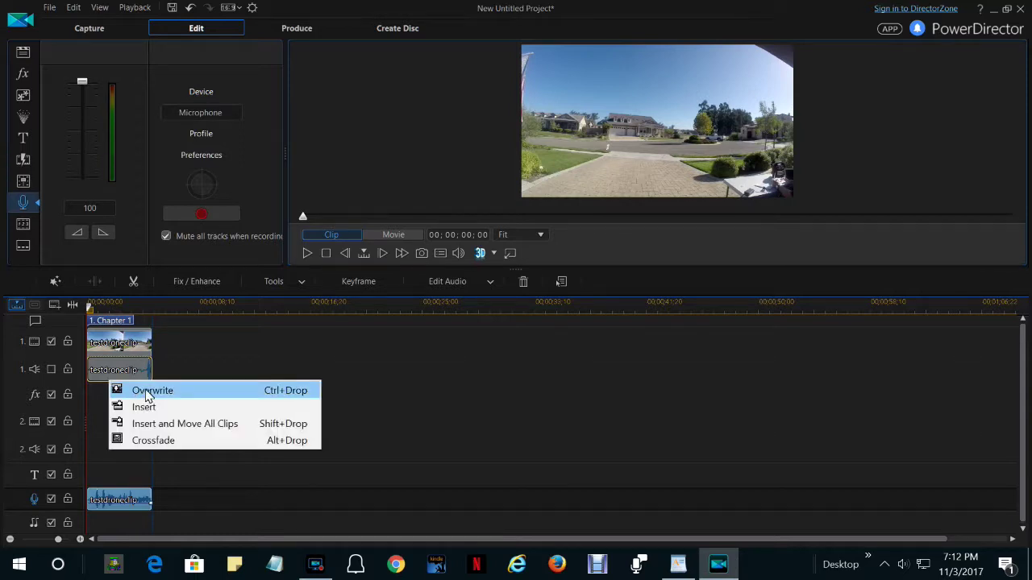
left_click(149, 392)
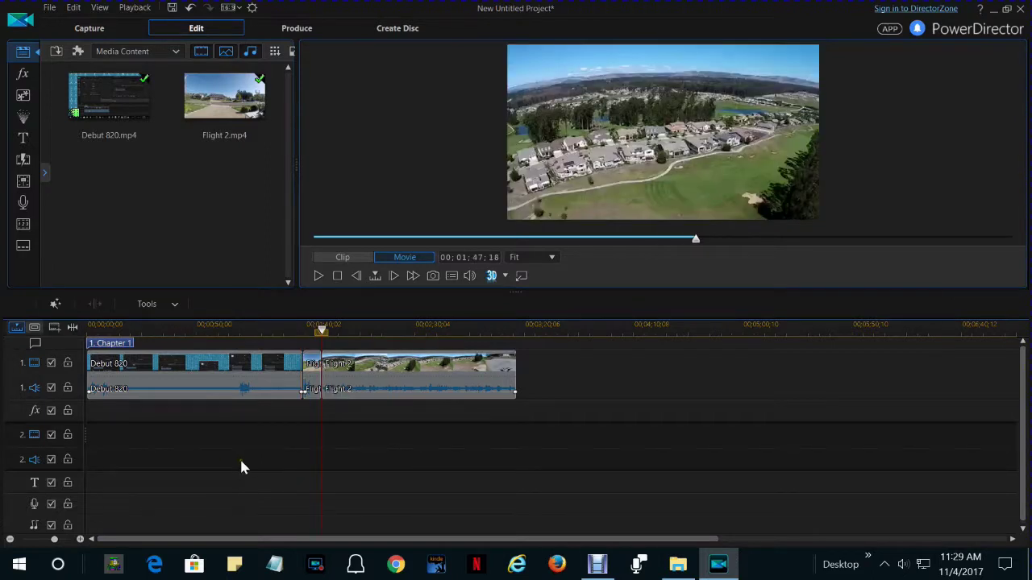
- Select the short Flight 2 opening piece running 00;01;38;28 to 00;01;47;18
left_click(314, 390)
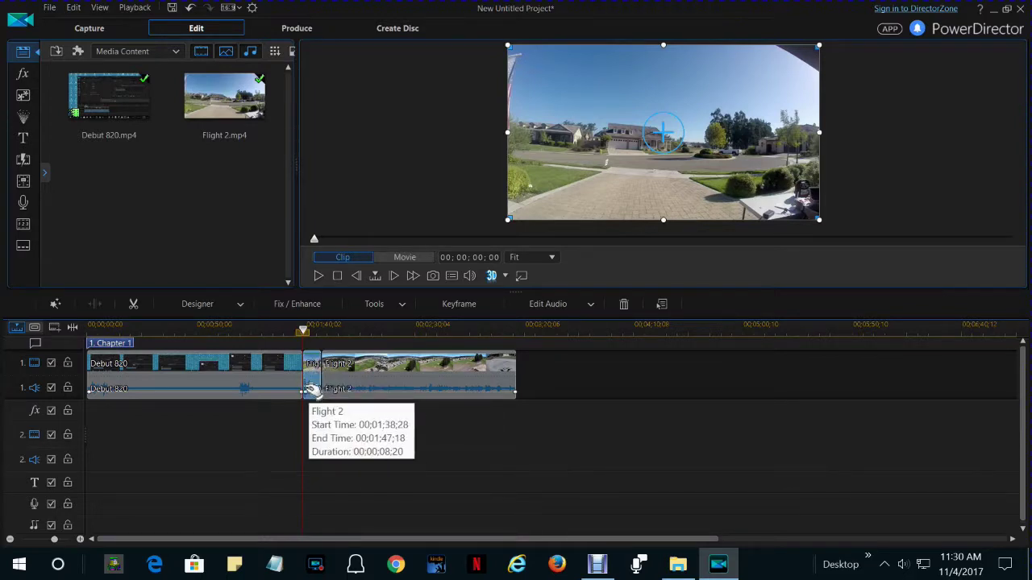
- Unlink the short Flight 2 piece's audio and delete it, leaving a gap under the video
right_click(314, 385)
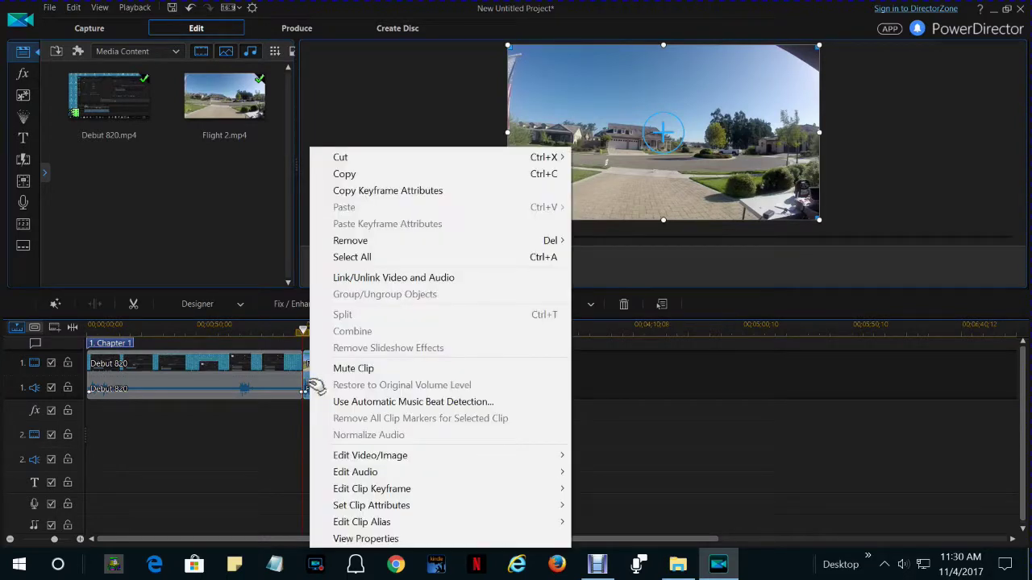
left_click(357, 282)
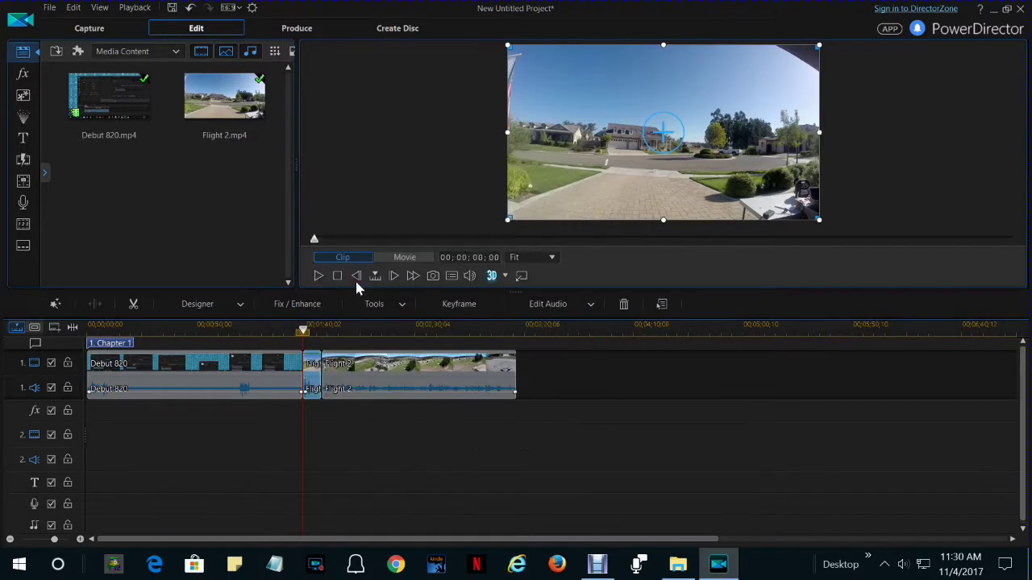
left_click(315, 388)
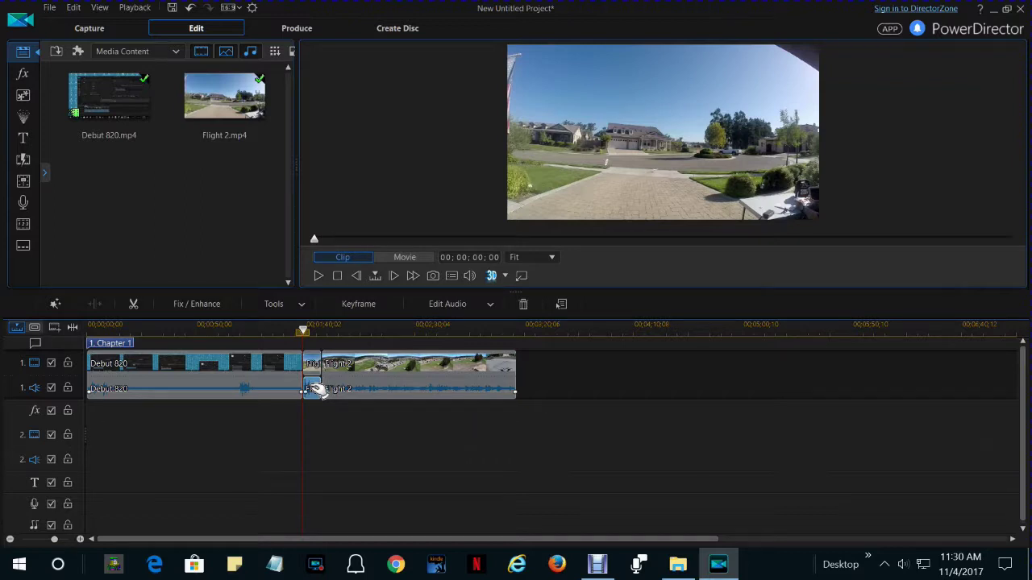
key("Delete")
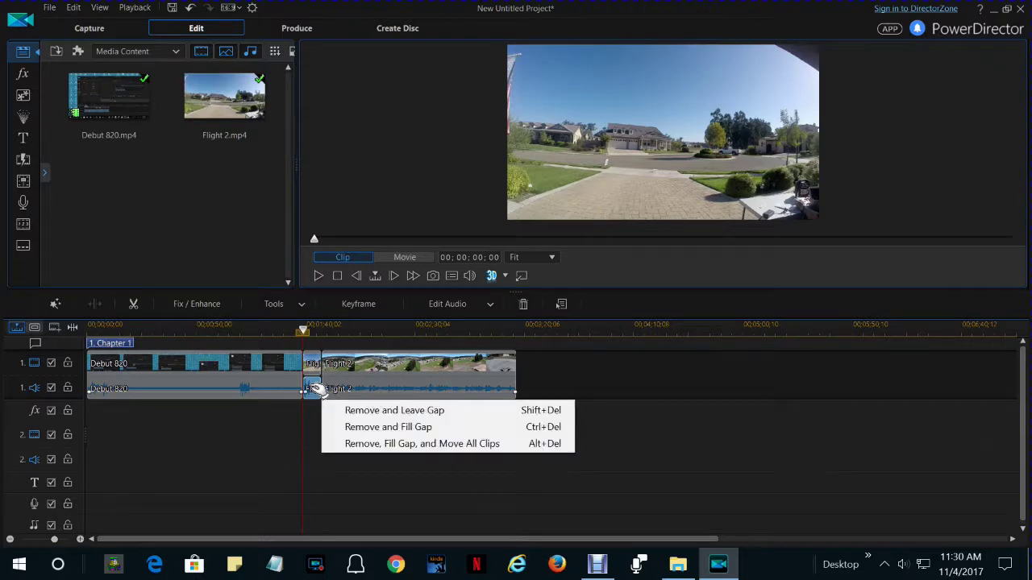
left_click(383, 411)
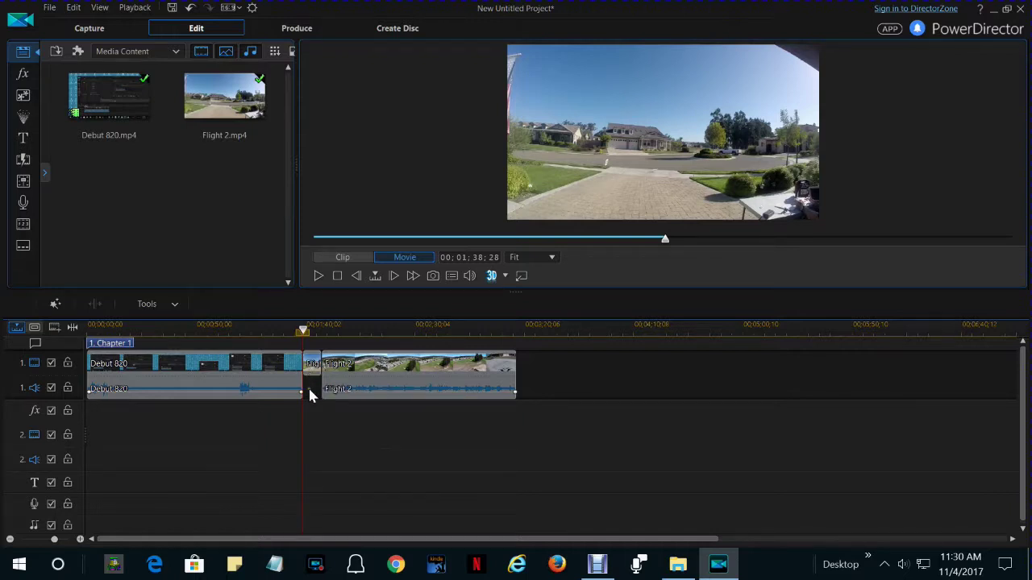
- Record the Capture(1).wav narration from 01;38;28 and carry it toward track 1's audio
left_click(23, 202)
left_click(166, 236)
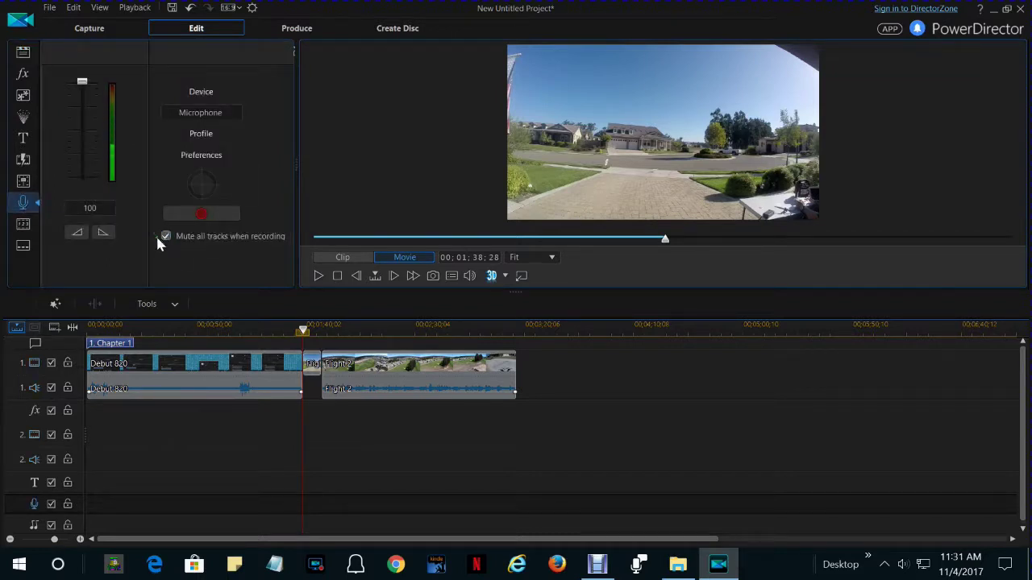
left_click(201, 215)
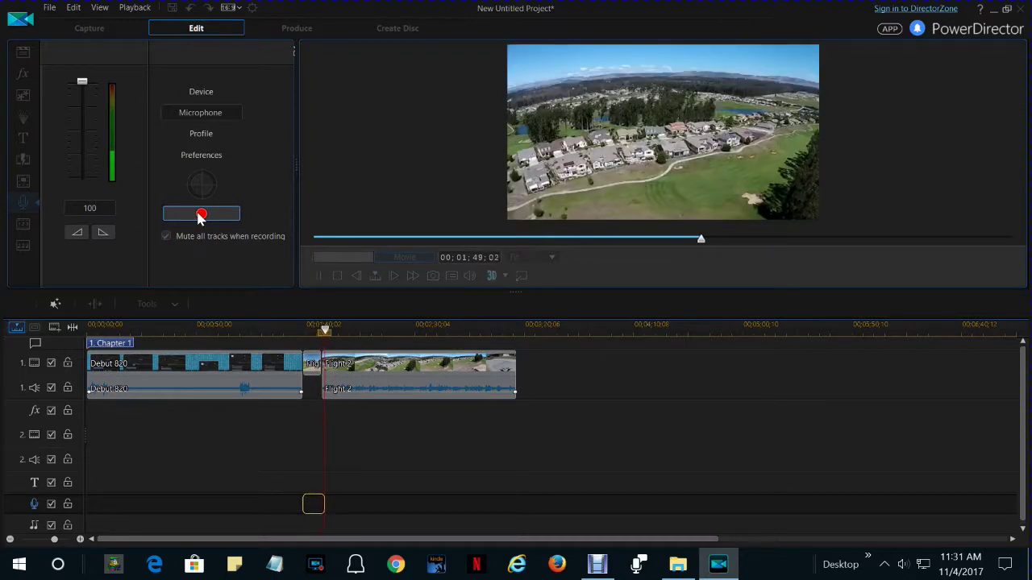
left_click(200, 216)
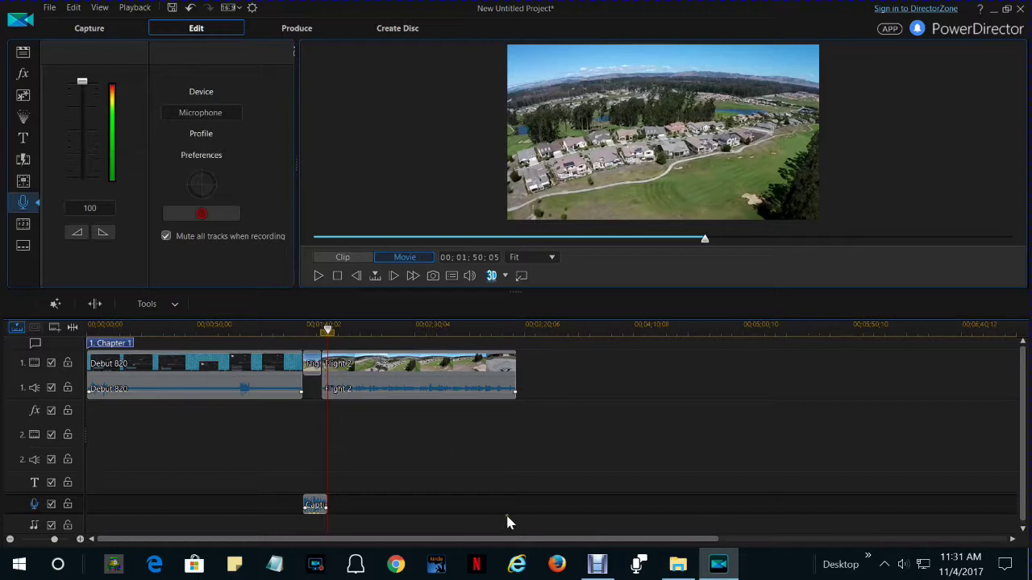
left_click(315, 505)
left_click_drag(318, 416, 314, 394)
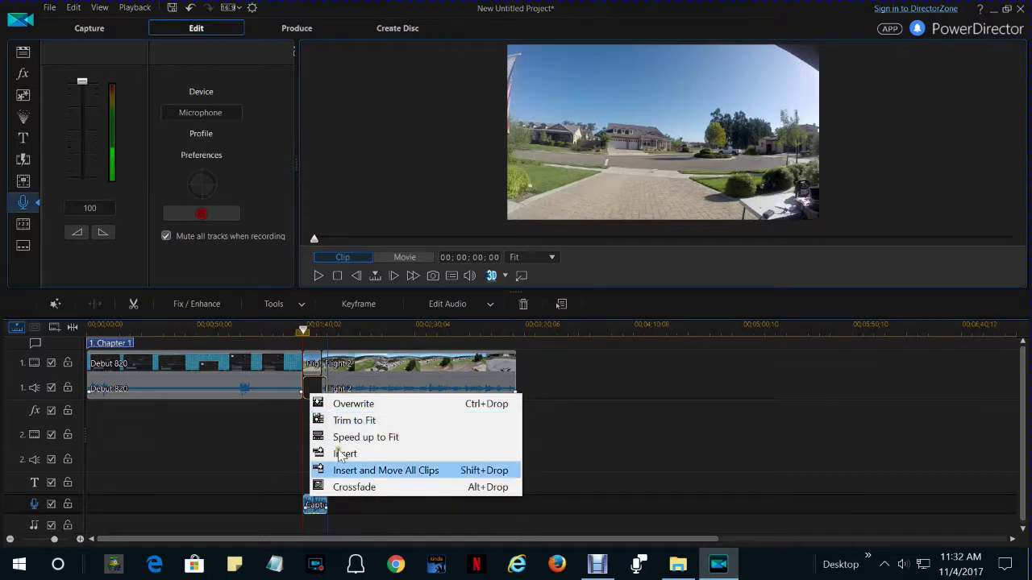
- Trim Capture(1).wav to 08;20, ending at 01;47;18, and move it into the Flight 2 audio gap
left_click(197, 480)
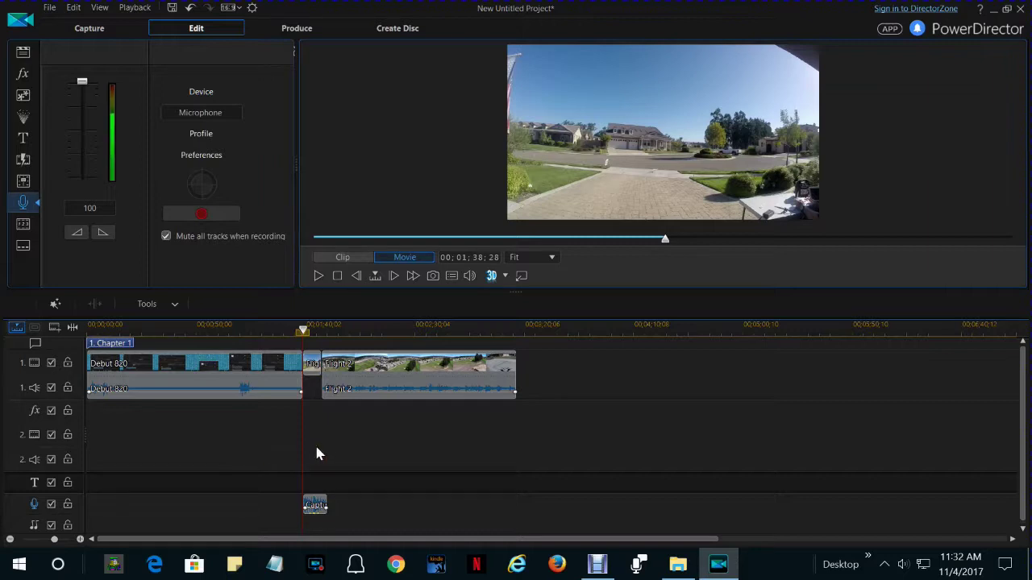
left_click(319, 506)
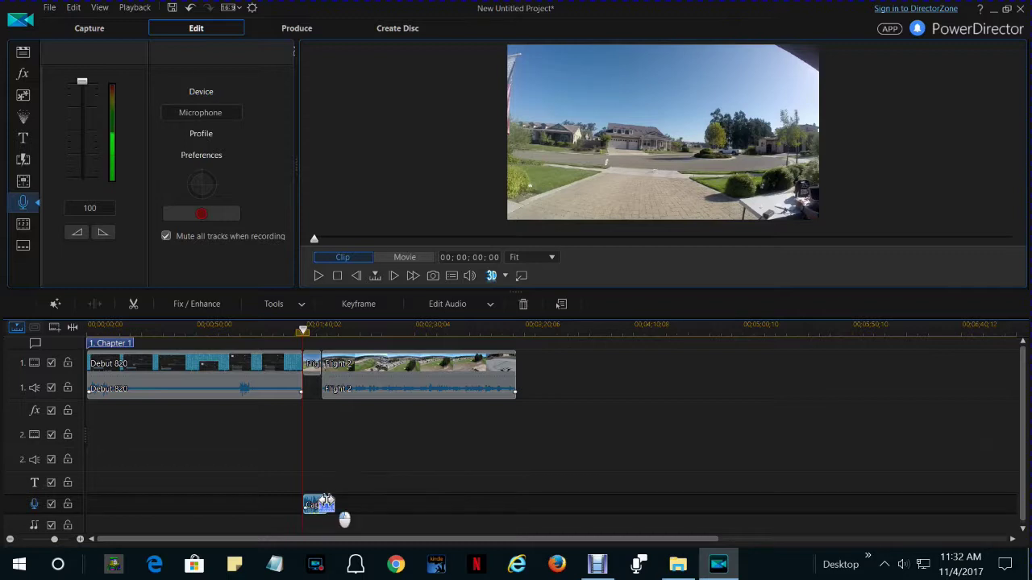
mouse_move(327, 502)
left_mouse_down()
mouse_move(337, 503)
mouse_move(321, 503)
left_mouse_up()
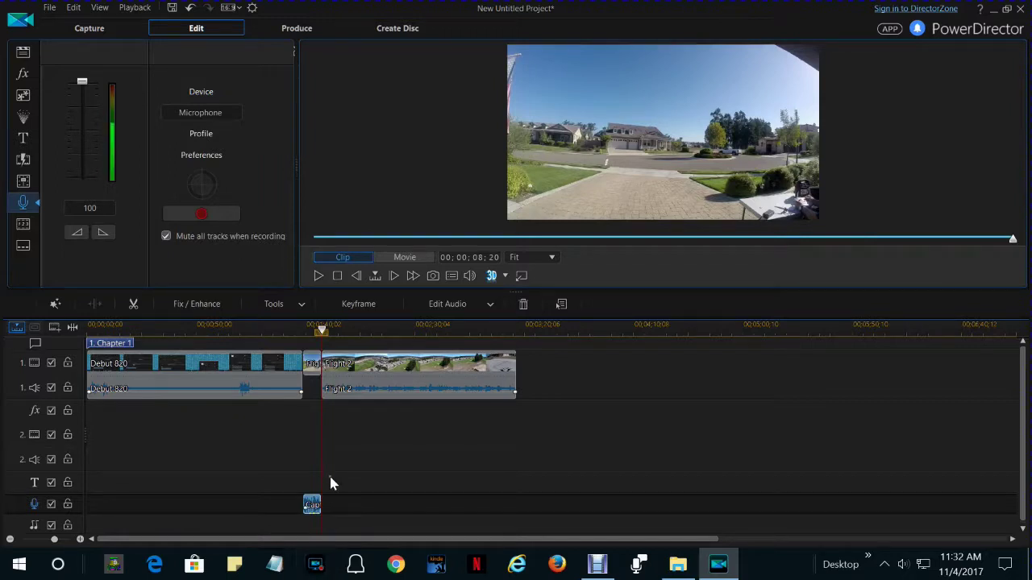
mouse_move(316, 501)
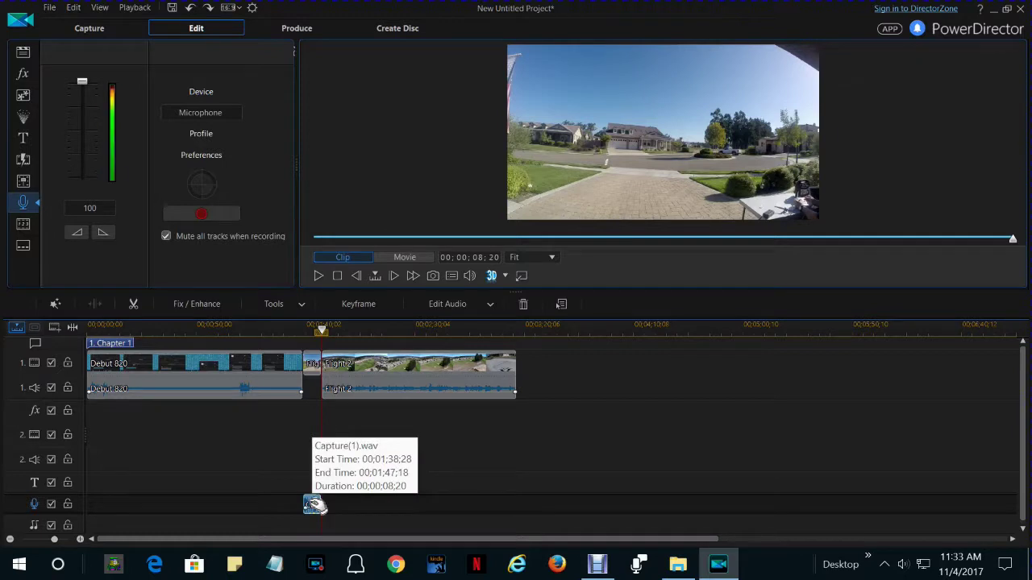
left_click_drag(314, 504, 315, 397)
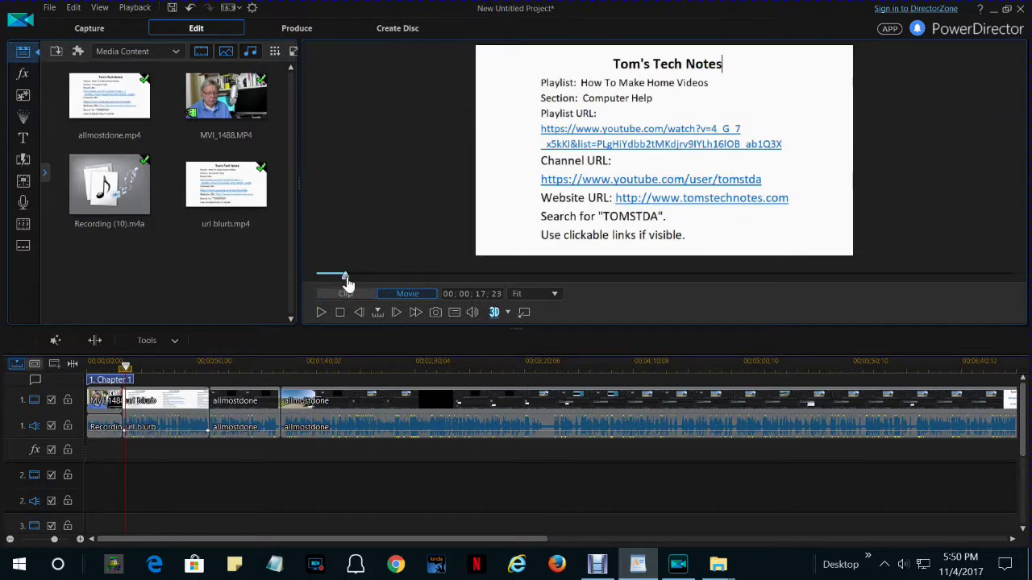
left_click_drag(345, 278, 336, 288)
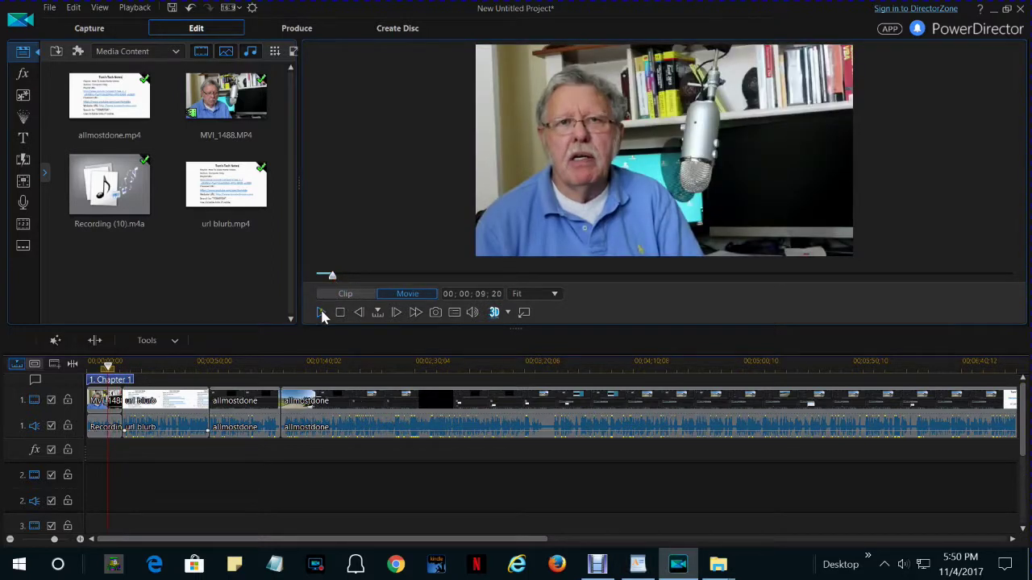
left_click(321, 314)
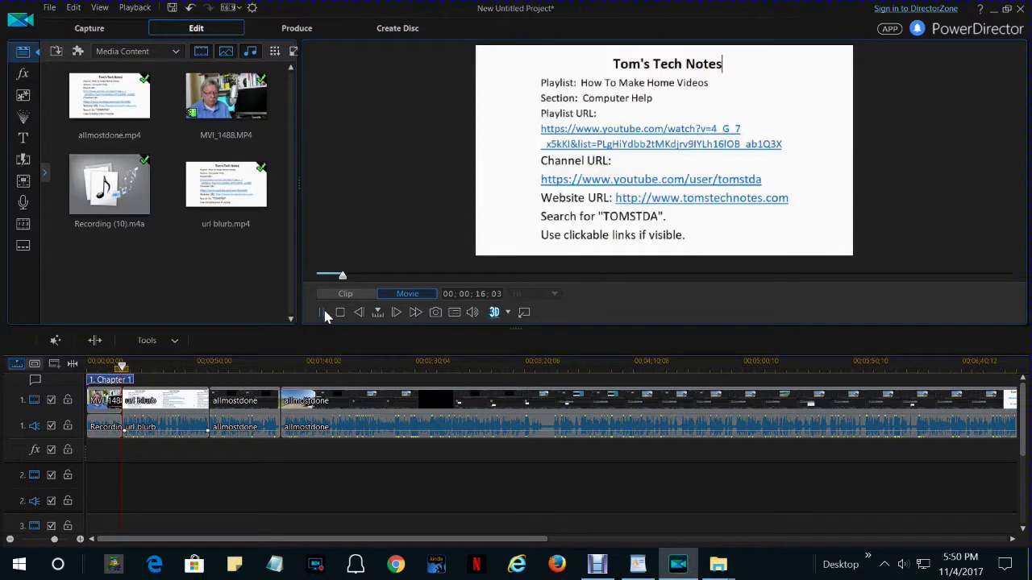
left_click(326, 314)
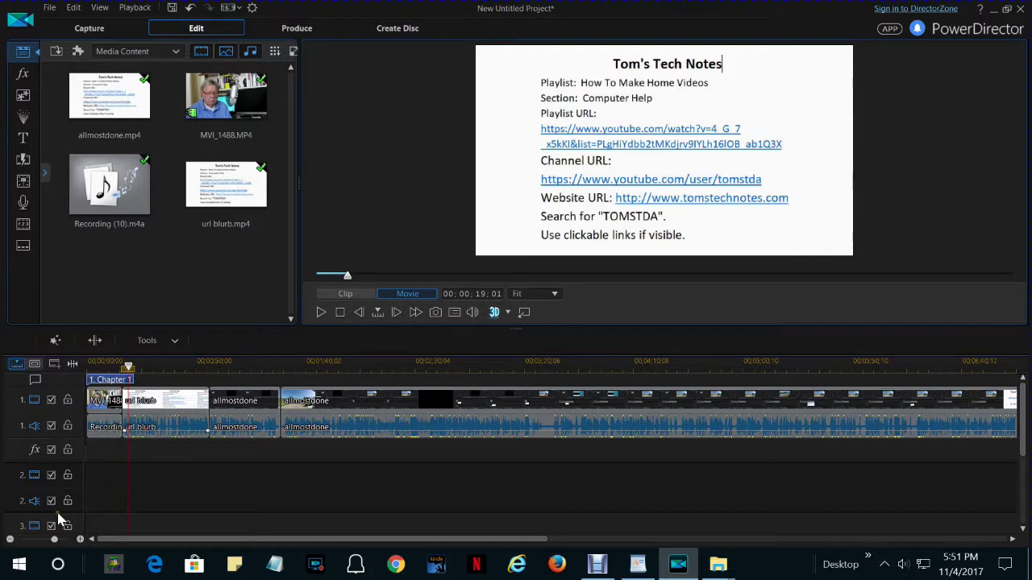
- Zoom the timeline in and select the Recording (10) narration clip on track 1
left_click_drag(55, 542, 58, 544)
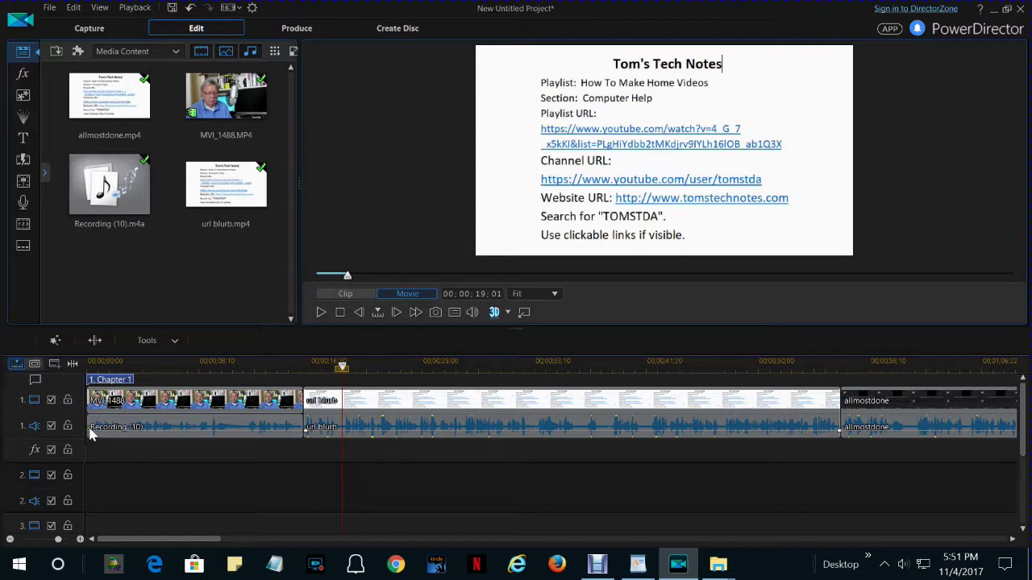
left_click(91, 433)
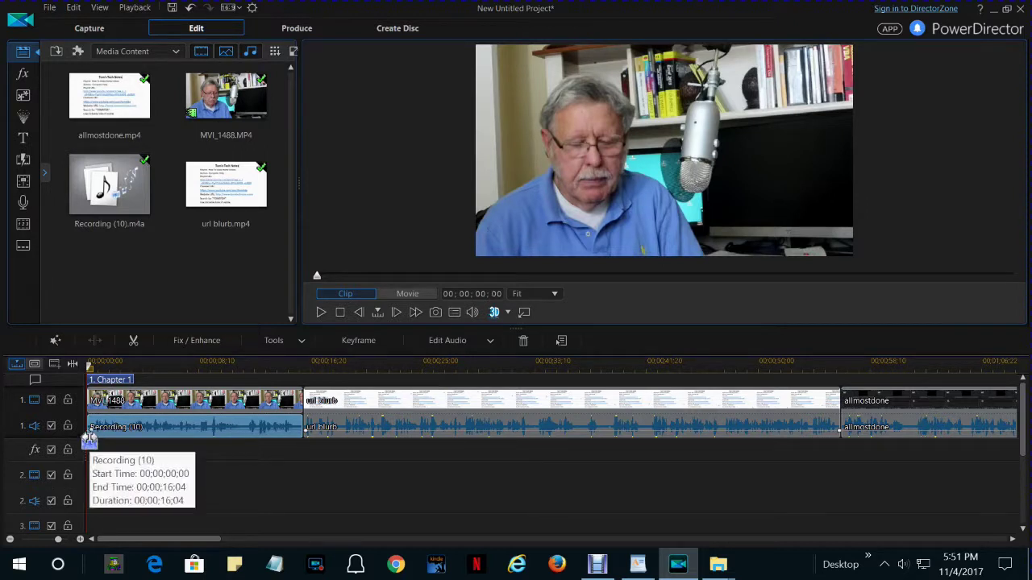
left_click_drag(89, 434, 91, 432)
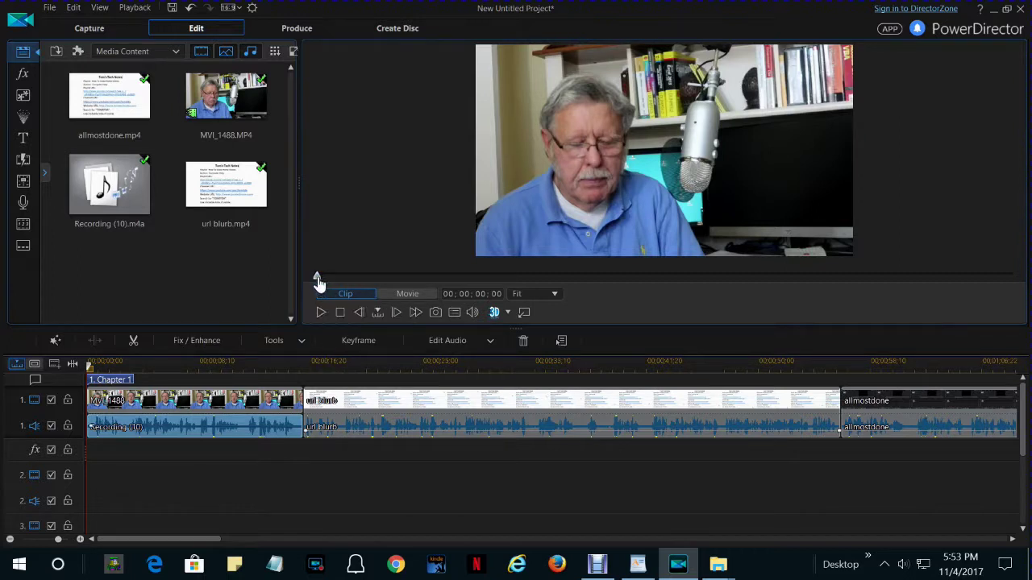
- Add a gain keyframe at the start of Recording (10), boosting it by about +1.3 dB
left_click_drag(318, 279, 871, 281)
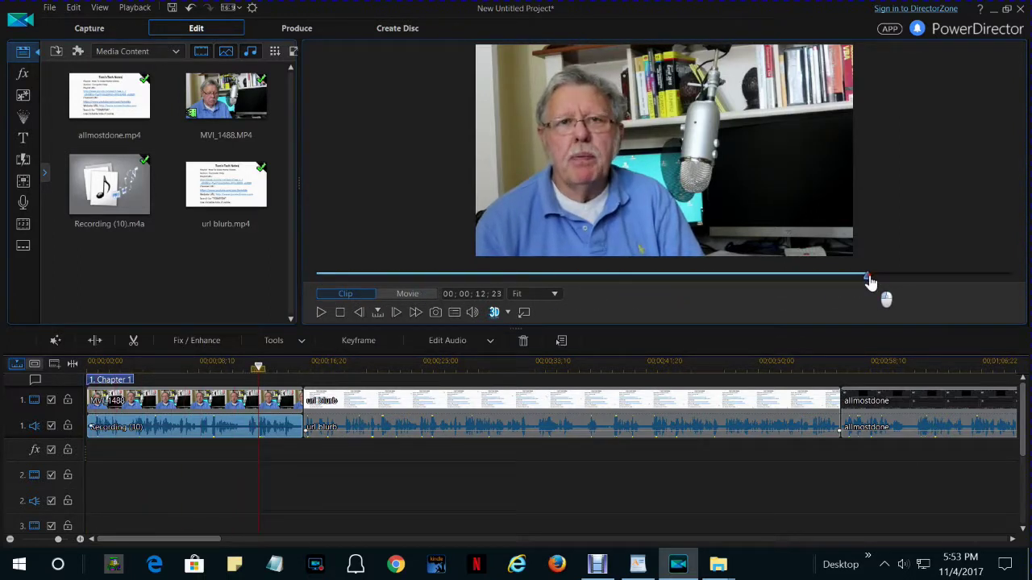
- Play the opening narration, pause around 19 seconds, then open the Audio Mixing Room
left_click(319, 313)
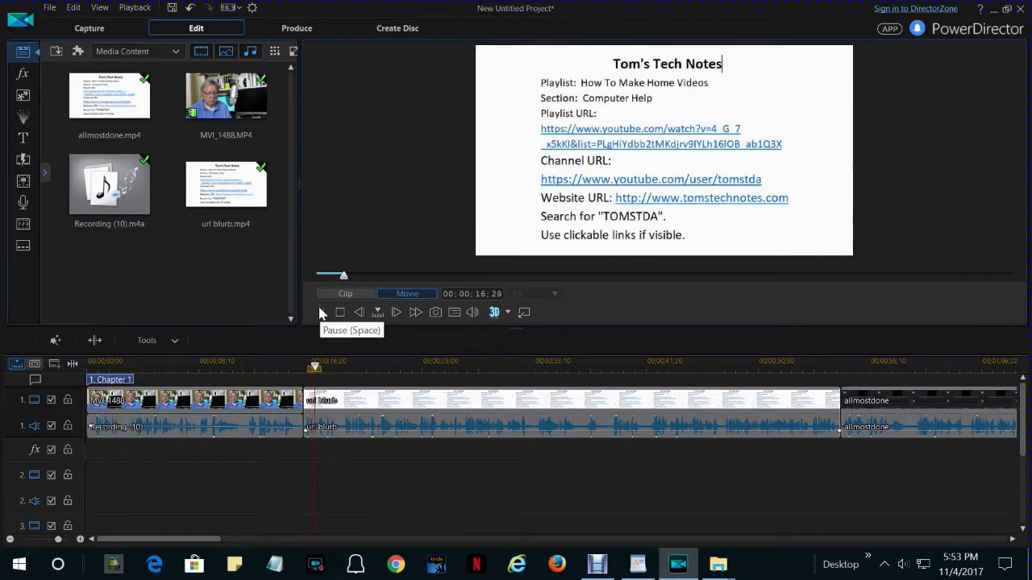
left_click(318, 314)
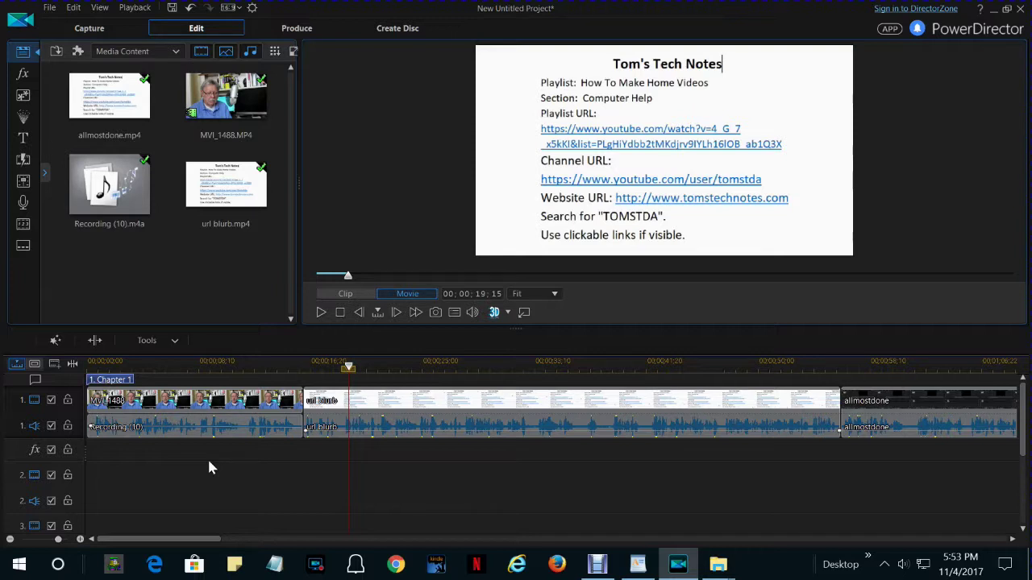
left_click(23, 183)
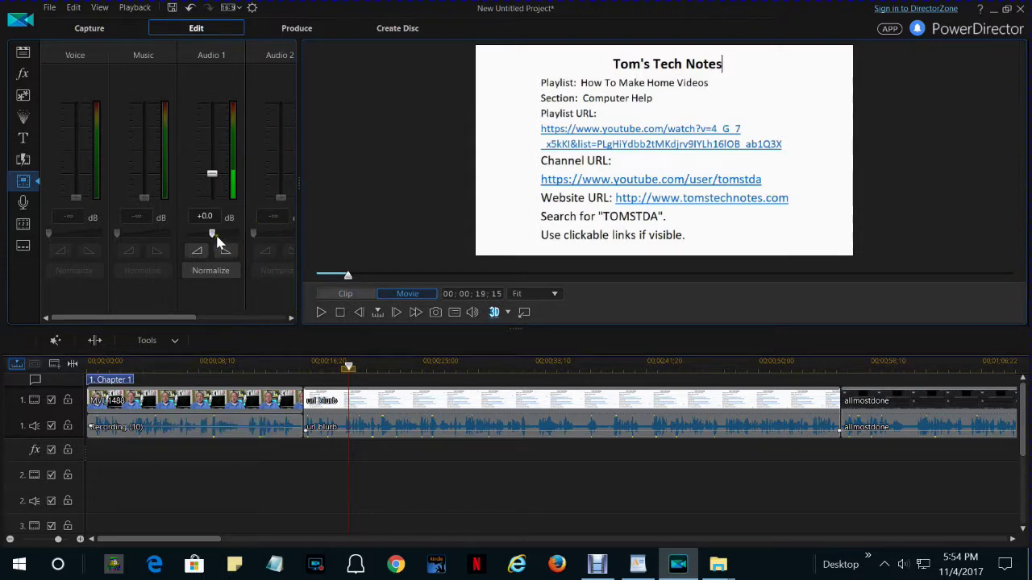
mouse_move(212, 234)
scroll(138, 422, "down", 5)
left_click(138, 421)
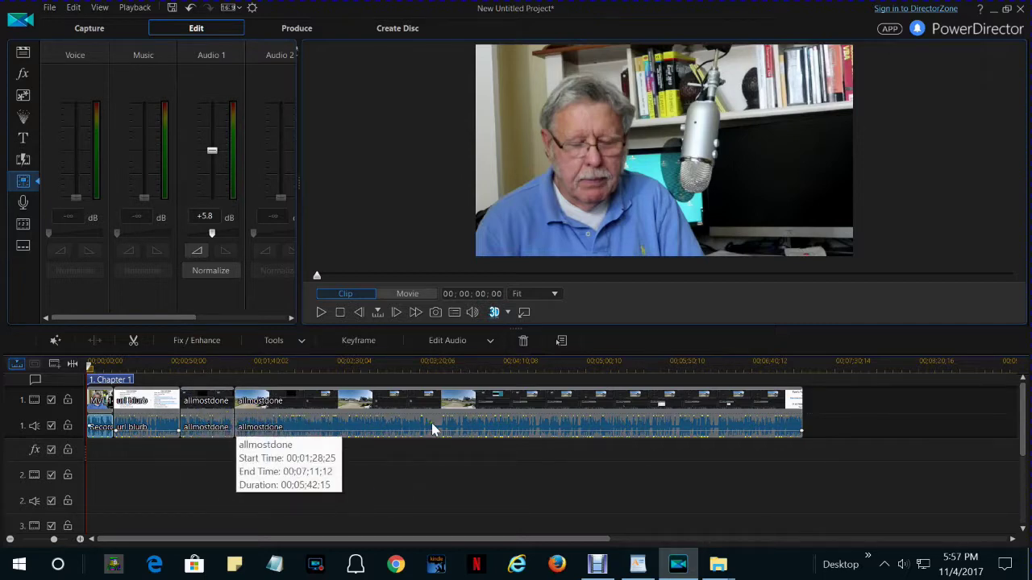
- Unlink video and audio on both allmostdone clips and url blurb, then select all track 1 audio
left_click(205, 422)
right_click(206, 423)
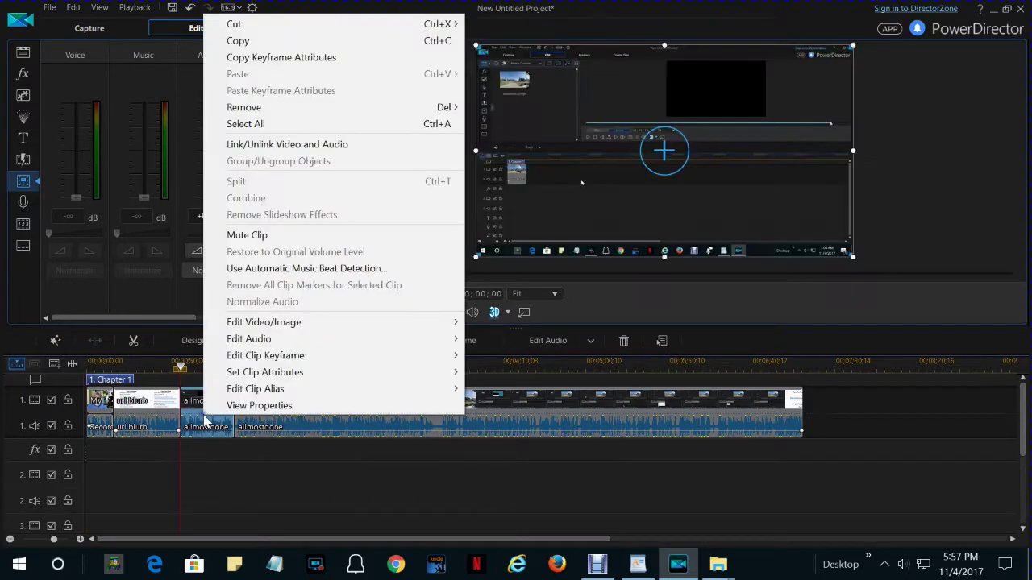
left_click(258, 145)
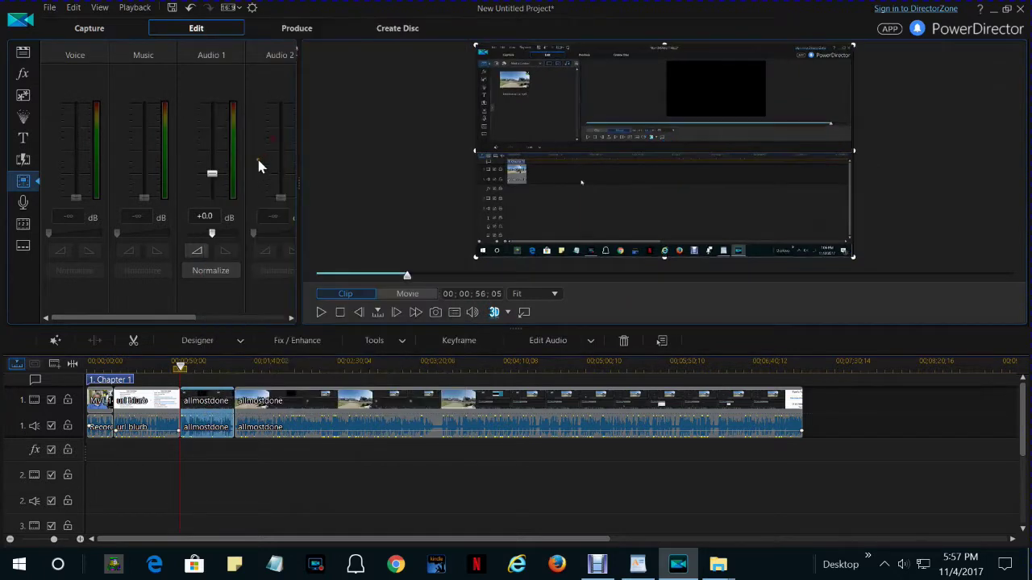
left_click(277, 429)
right_click(277, 427)
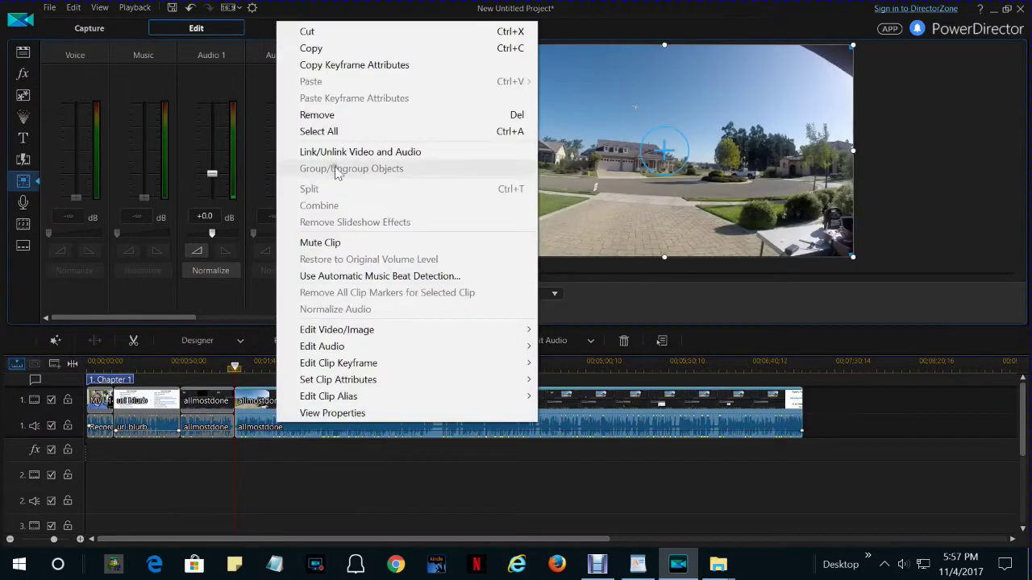
left_click(336, 150)
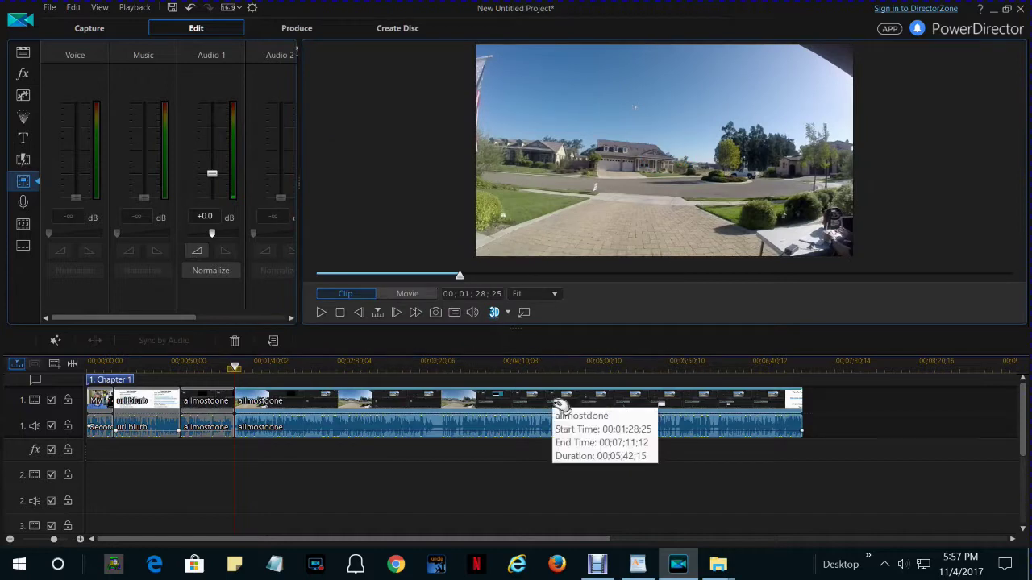
left_click(123, 405)
right_click(122, 408)
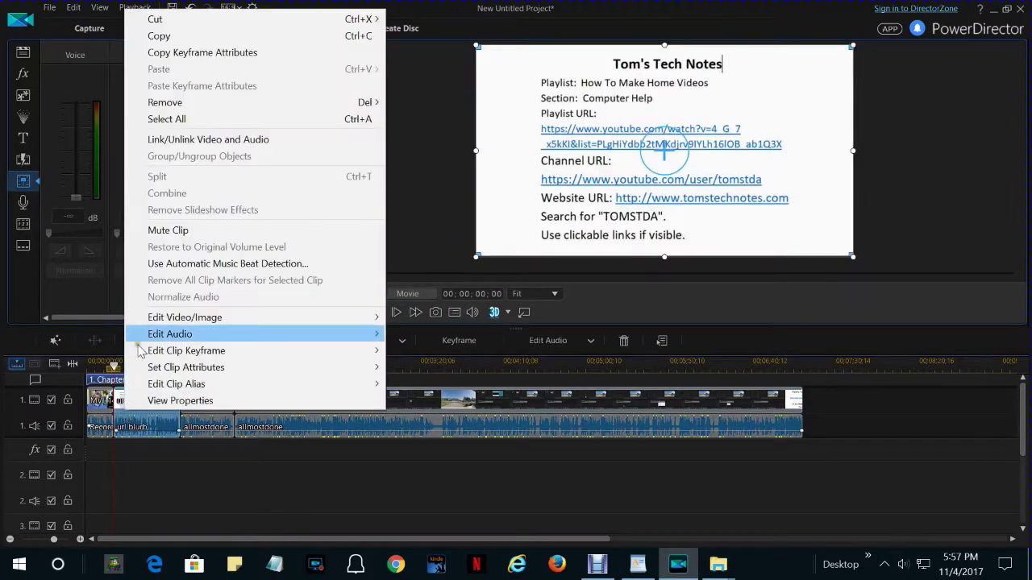
left_click(174, 140)
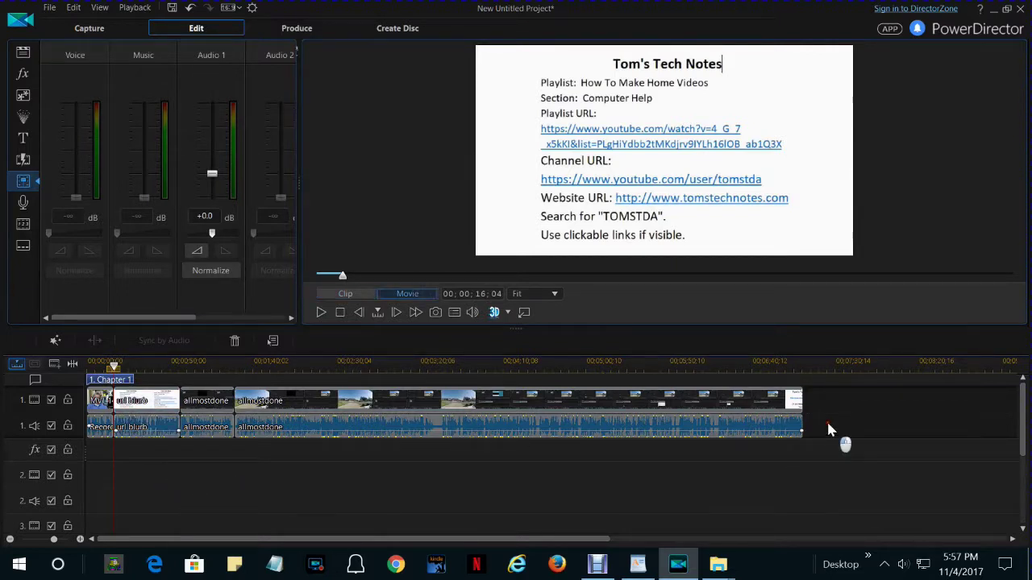
left_click_drag(826, 422, 107, 449)
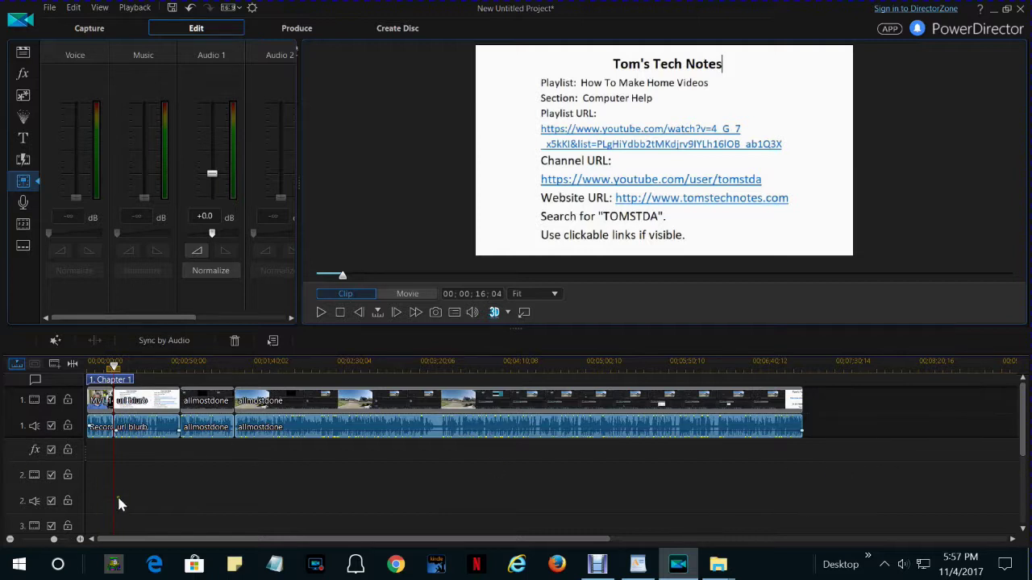
- Paste the copied track 1 audio onto audio tracks 2 and 3, then select both copies
left_click(94, 493)
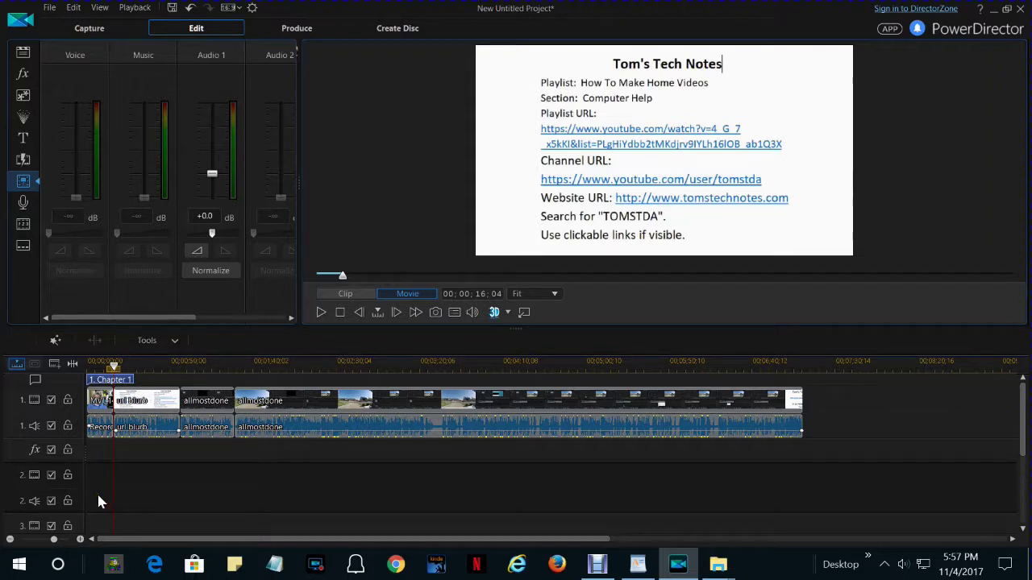
key("ctrl+v")
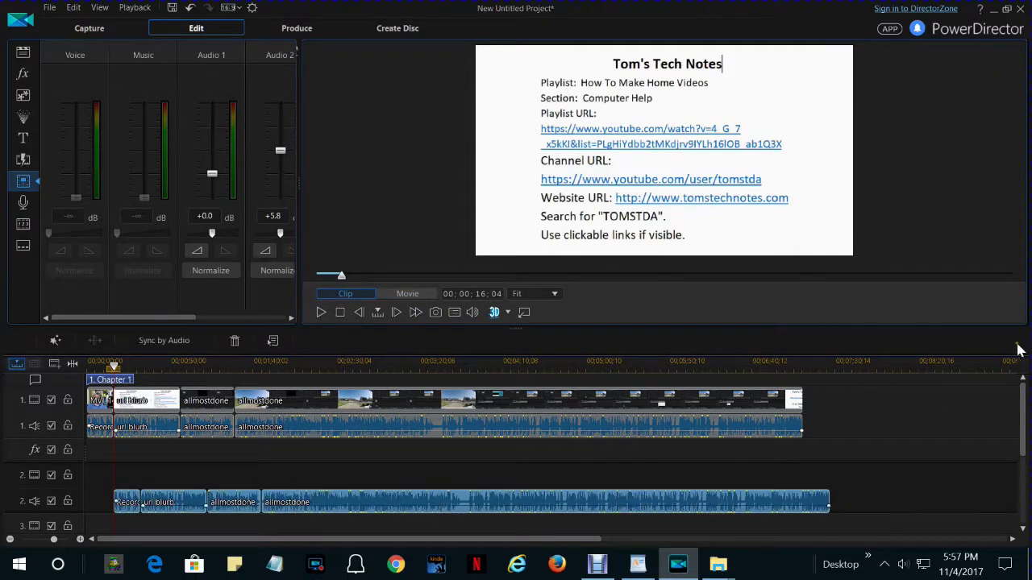
scroll(1021, 423, "down", 1)
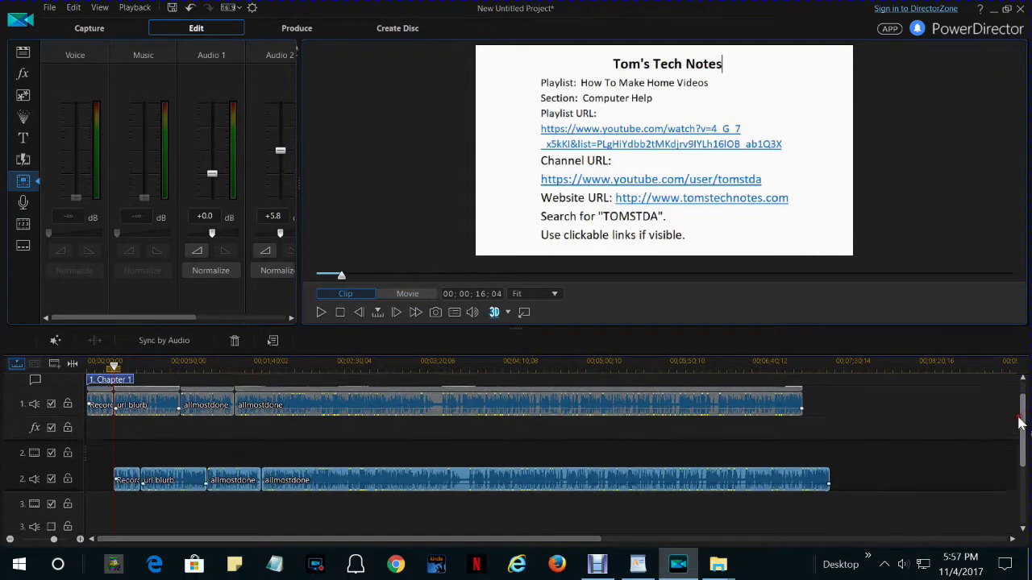
scroll(1020, 423, "down", 1)
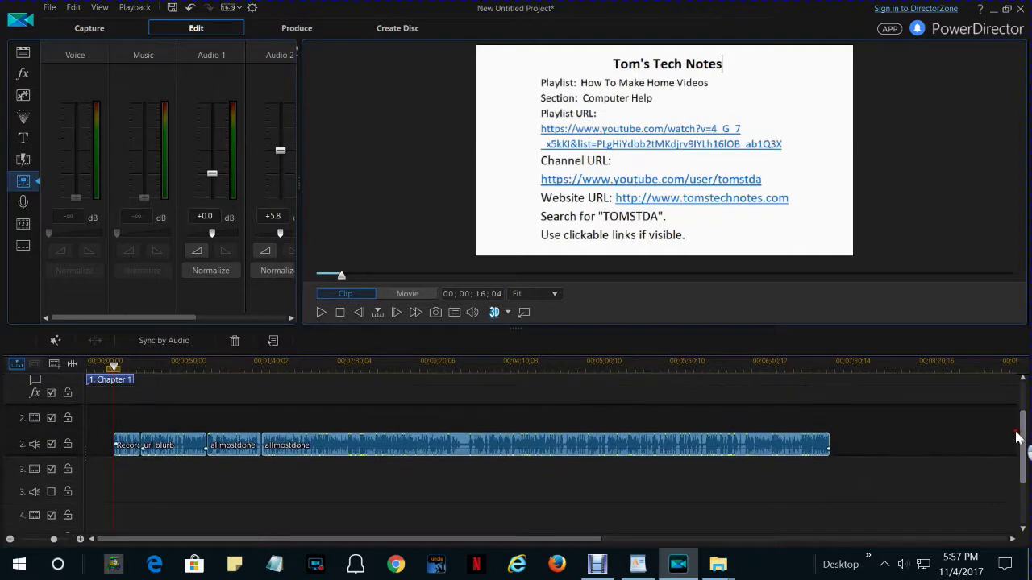
left_click(119, 485)
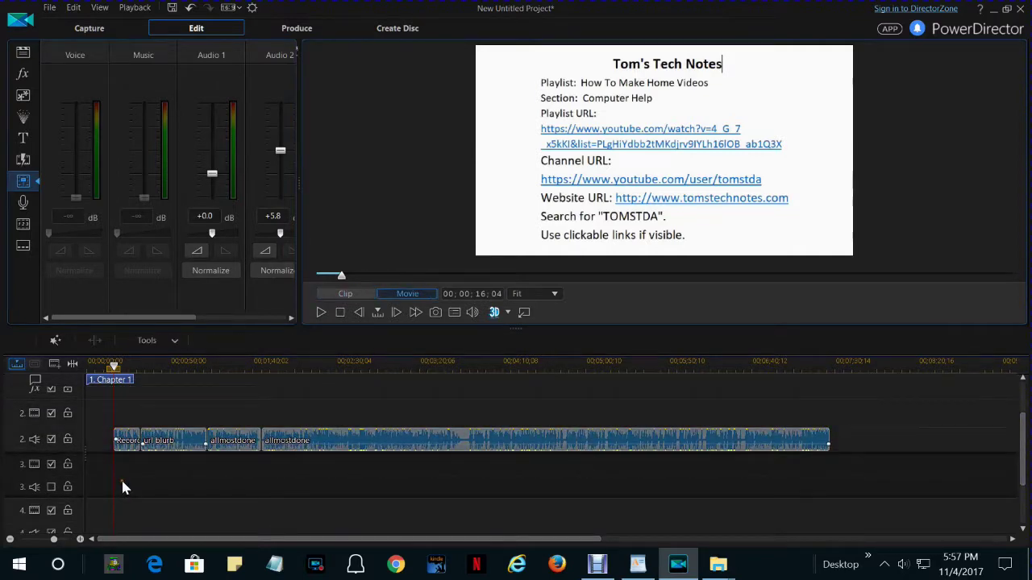
key("ctrl+v")
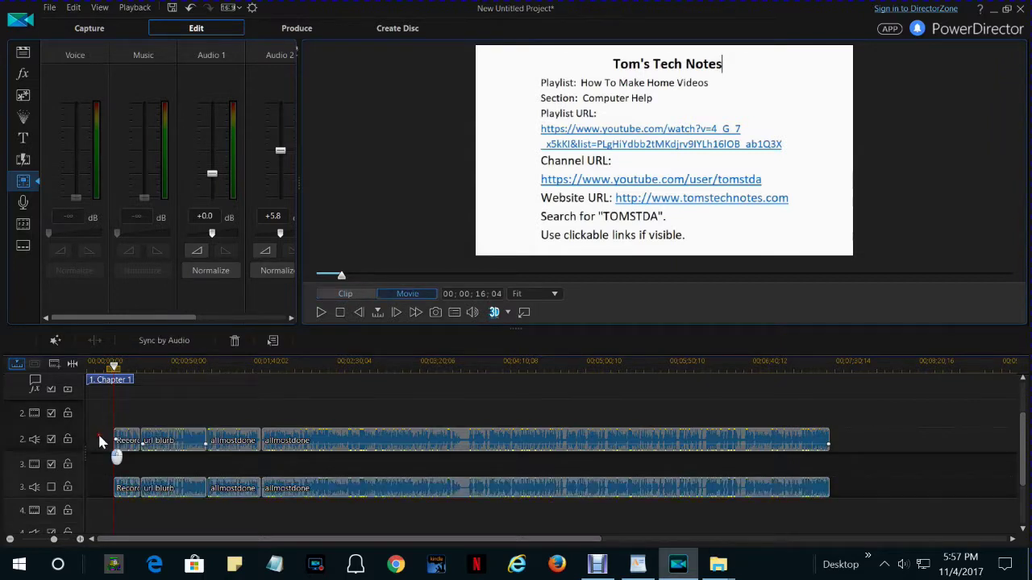
left_click_drag(98, 436, 861, 486)
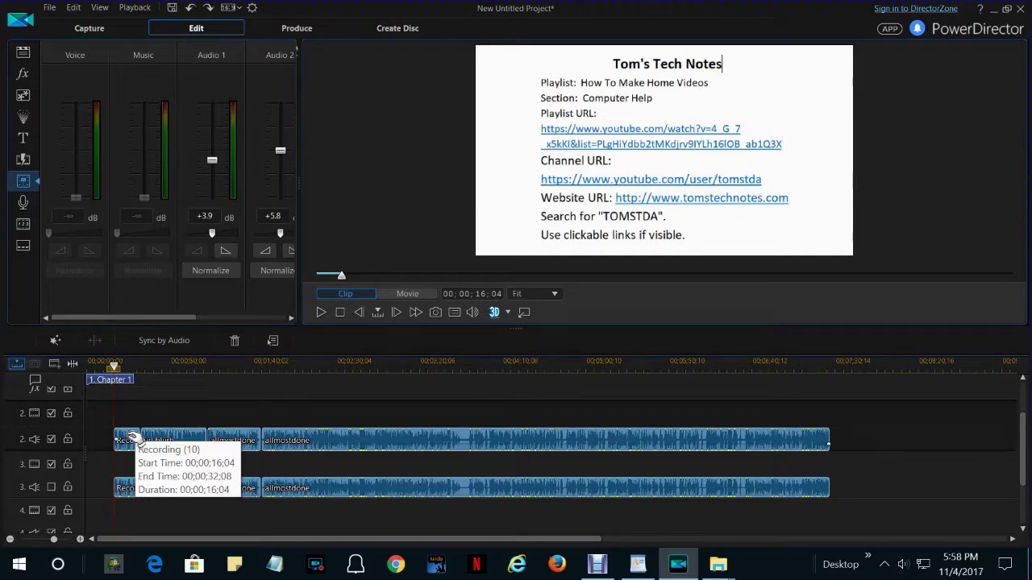
- Slide the copied audio on tracks 2 and 3 to 00;00;00;00 and scroll the timeline back up
left_click_drag(131, 436, 97, 438)
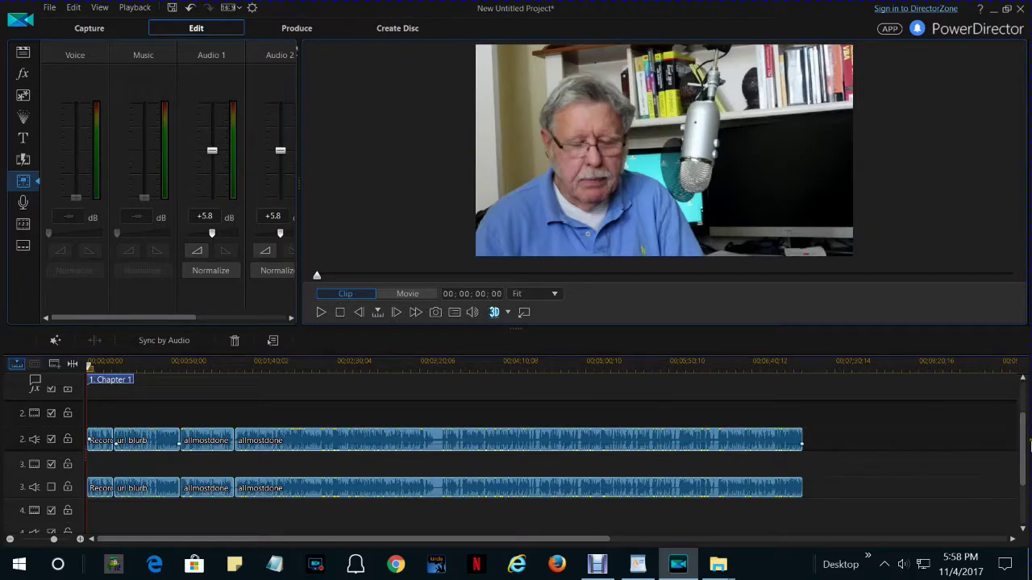
left_click_drag(1026, 449, 1006, 412)
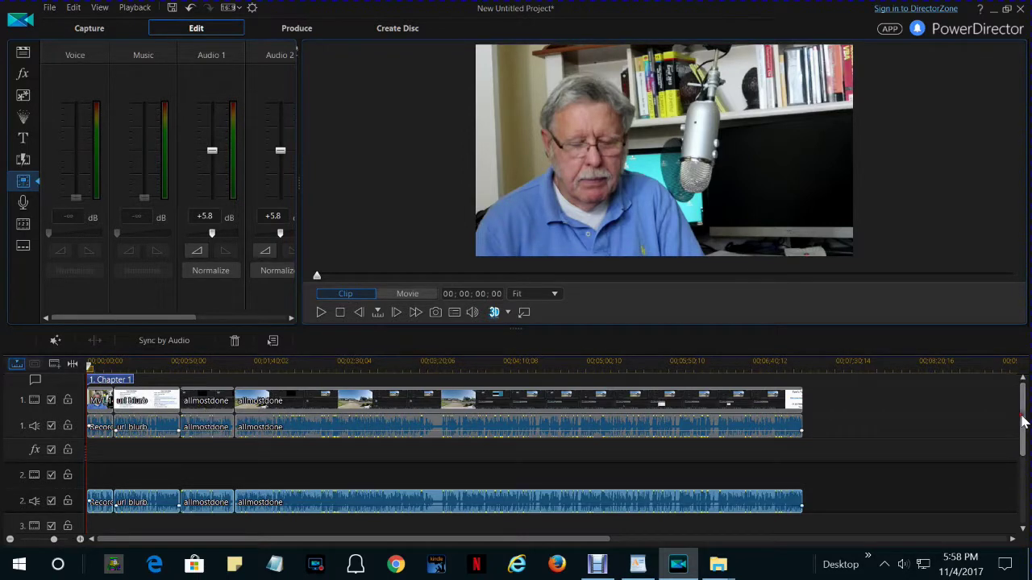
mouse_move(1022, 421)
left_mouse_down()
mouse_move(1014, 474)
mouse_move(1019, 415)
left_mouse_up()
mouse_move(225, 235)
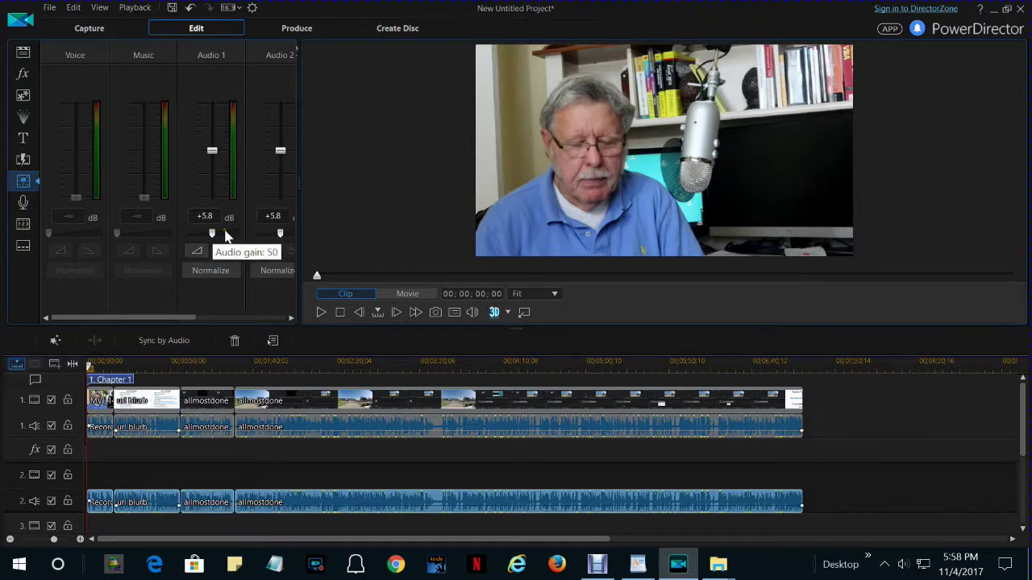